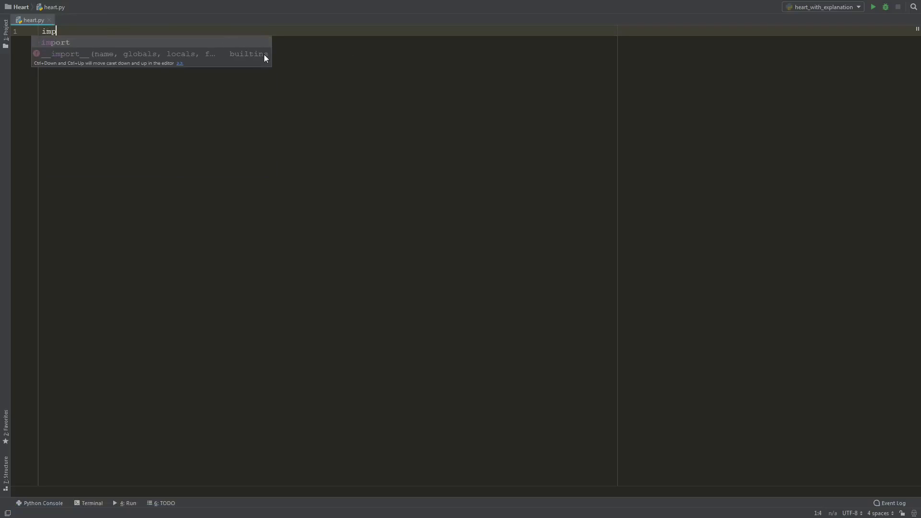
type("ort pygame")
Write the pygame and math imports, pygame.init(), and WIDTH = 600, HEIGHT = 600
key("Return")
type("im")
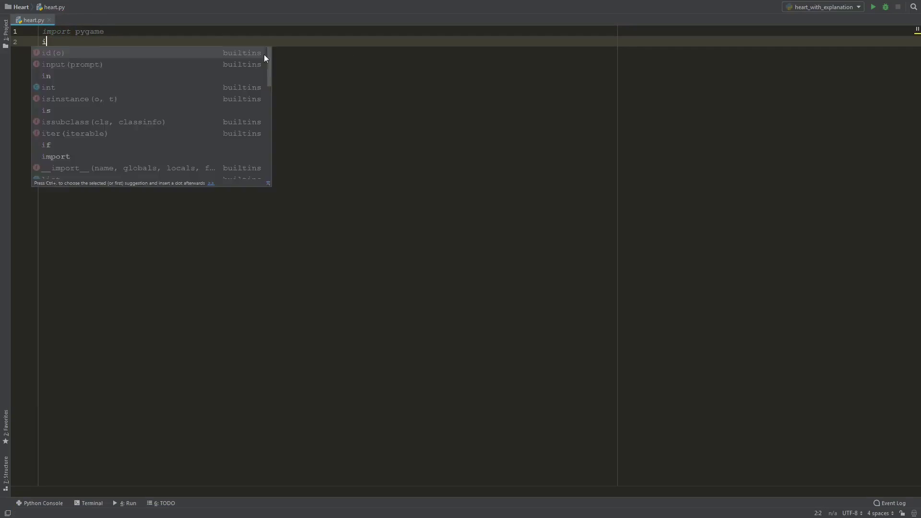
type("port math")
key("Return")
key("Return")
key("Return")
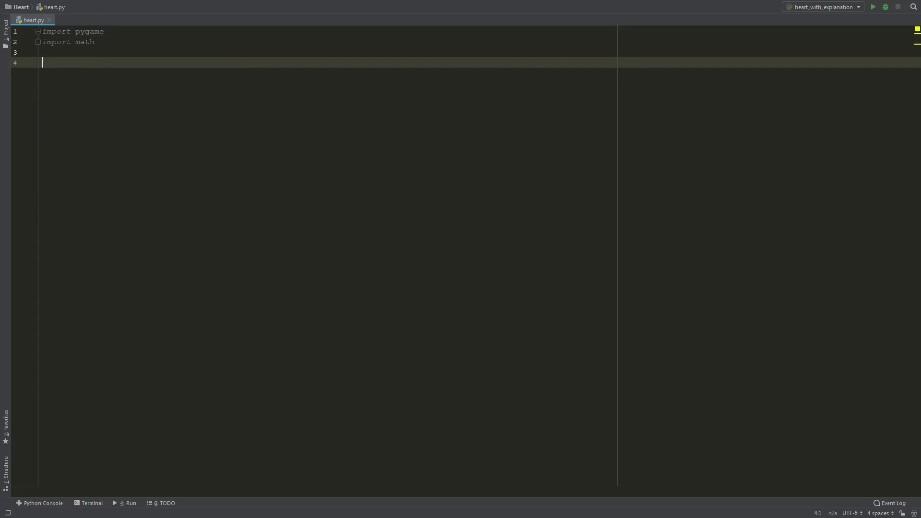
type("pygame.init")
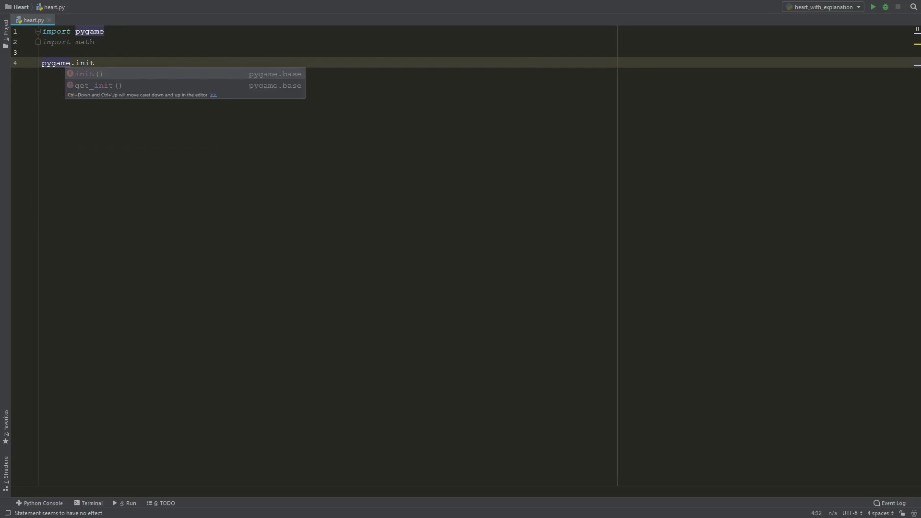
key("Return")
key("Return")
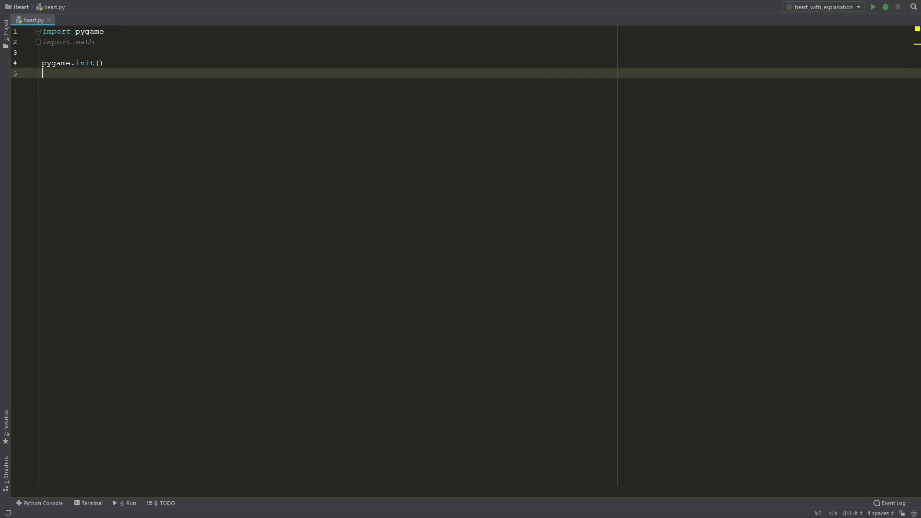
key("Return")
type("WIDTH")
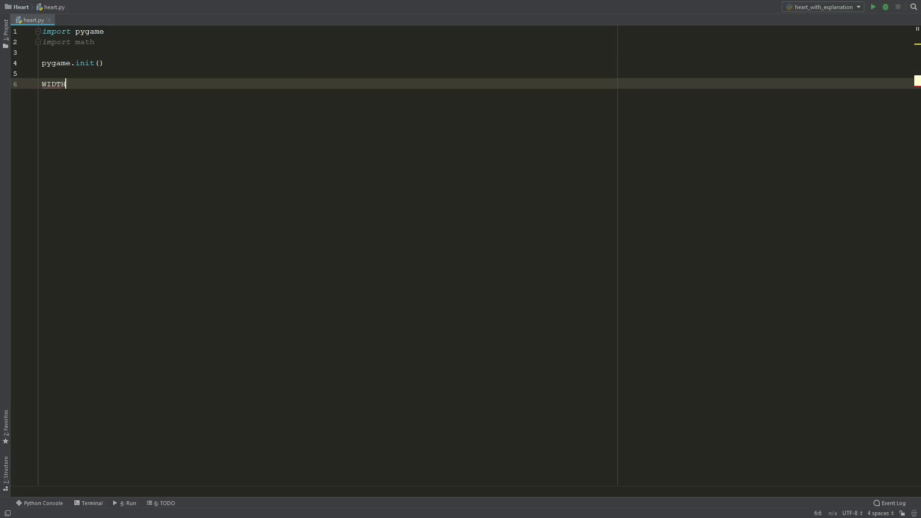
type(" = 600")
key("Return")
type("IG")
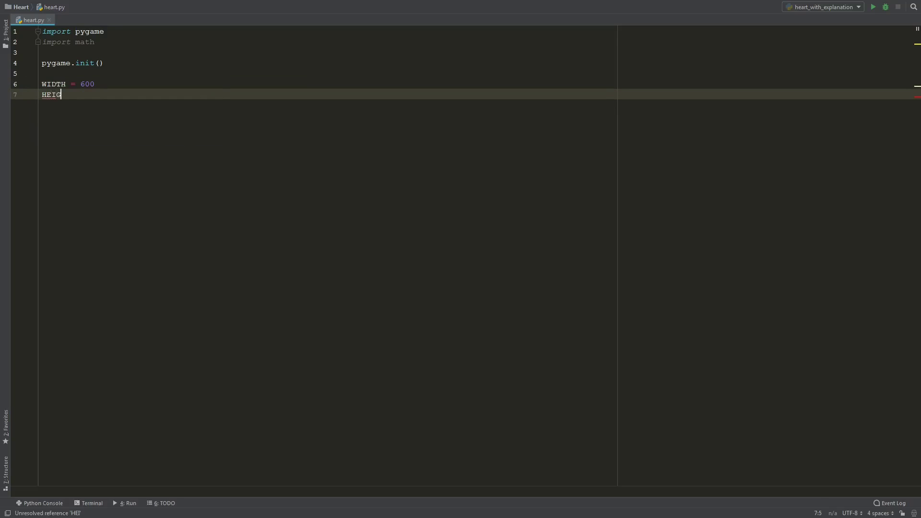
type("HT = 6")
type("00")
Define x_start = WIDTH / 2 and y_start = HEIGHT / 2
key("Return")
key("Return")
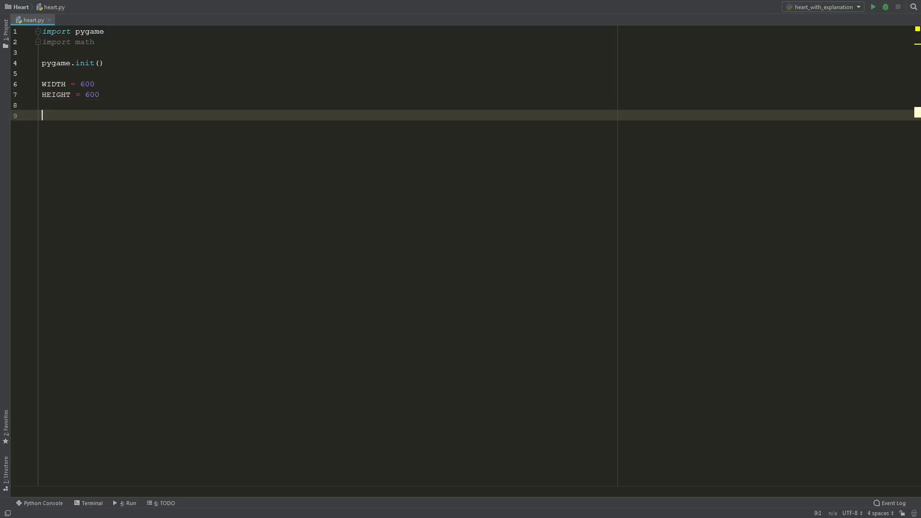
type("x_start")
type(" = ")
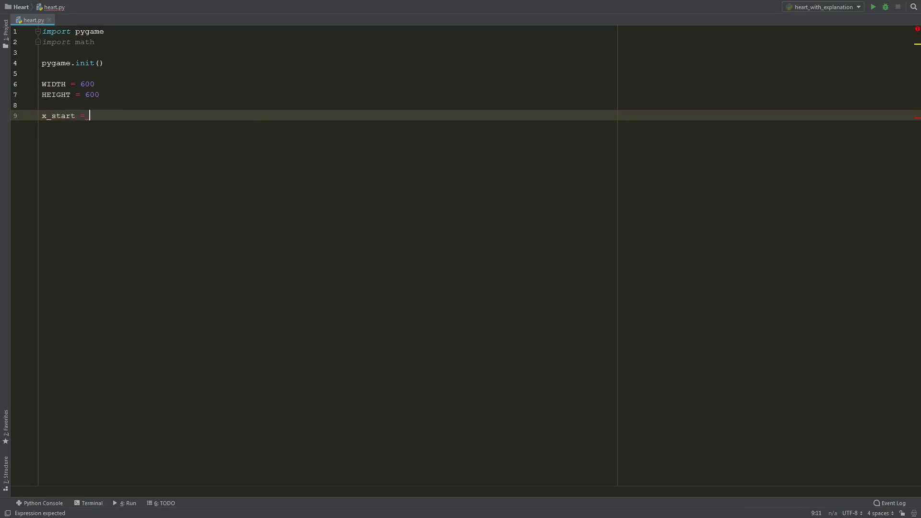
type("WI")
key("Return")
type("/ ")
type("2")
key("Return")
type("y_start =")
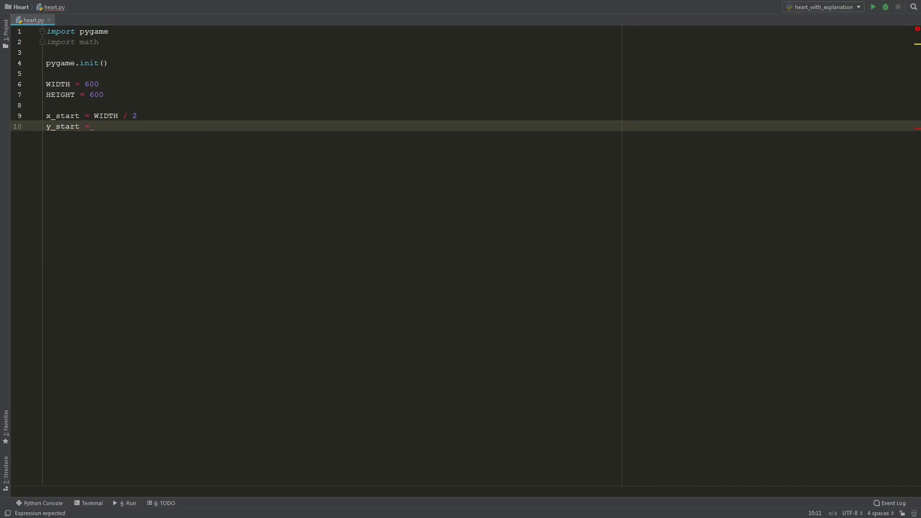
type("HE")
key("Return")
type("/")
Add two_pi = math.pi * 2 and black = (0, 0, 0), then begin the pink colour line
key("Return")
key("Return")
type("two_pi")
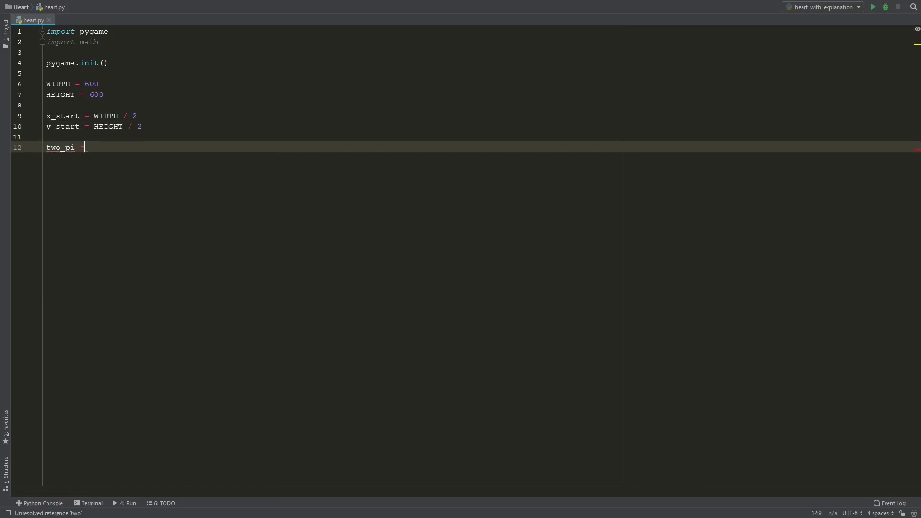
type(" = ma")
key("Return")
type(".p")
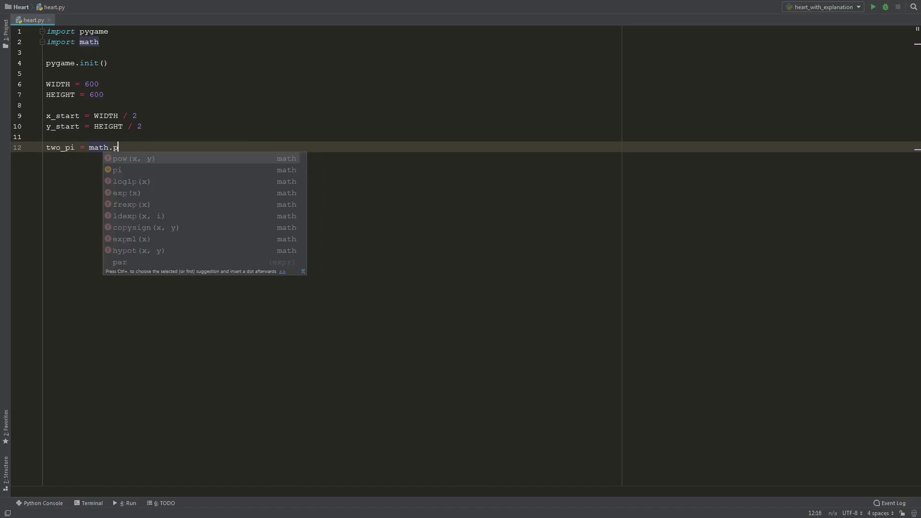
type("i * 2")
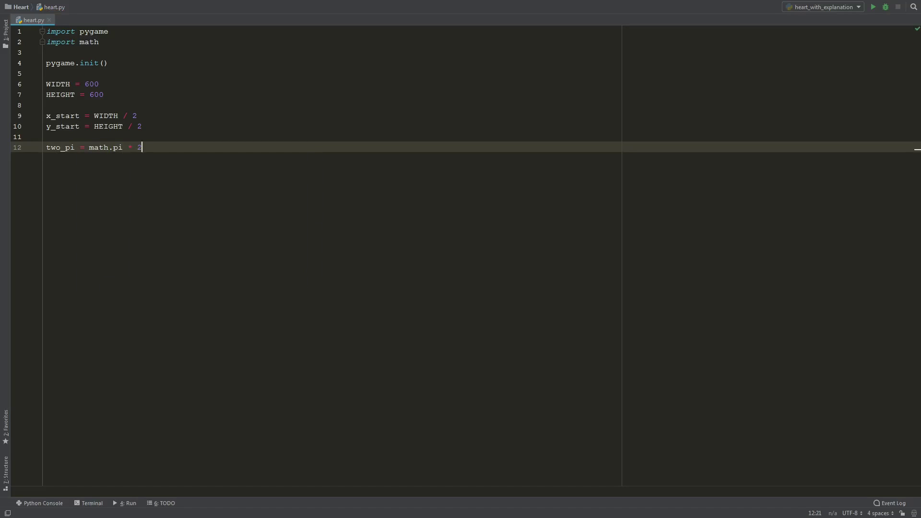
key("Return")
key("Return")
type("blak")
key("BackSpace")
type("ck =")
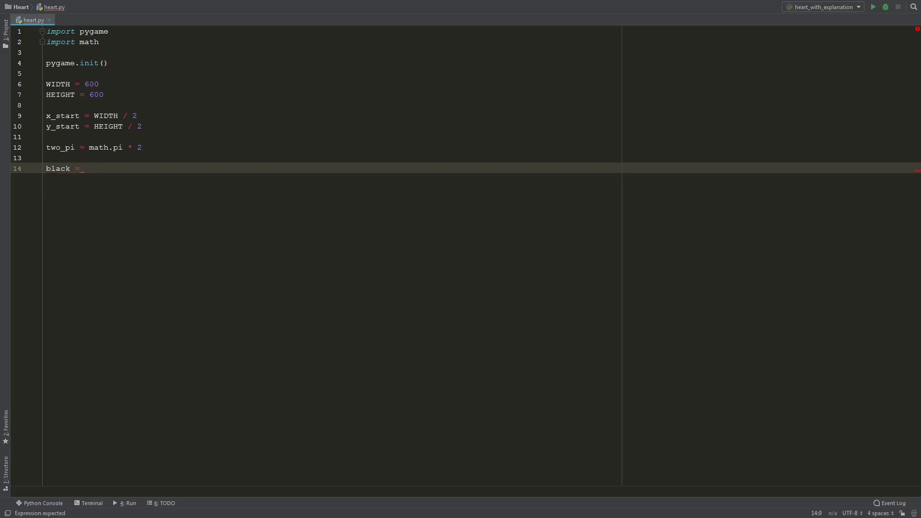
type(" (0, 0, 0)")
key("Return")
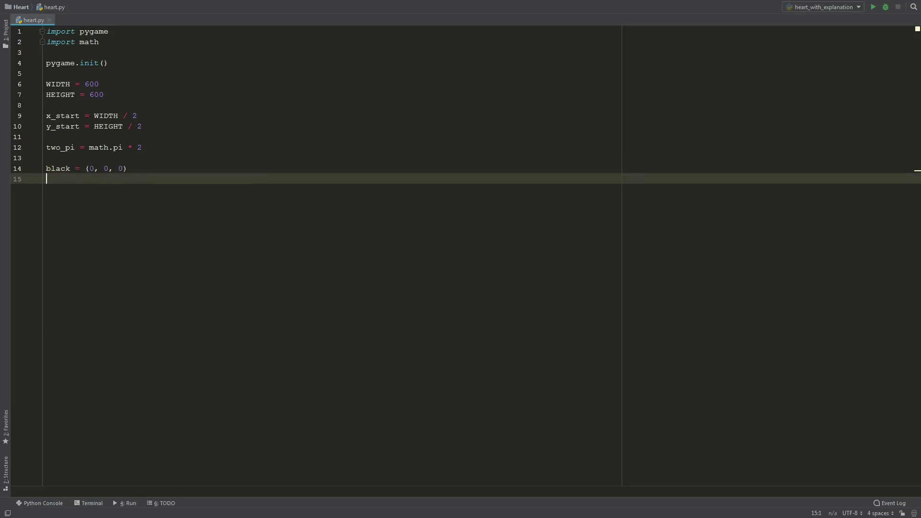
type("pink = (255,")
type(" 102, 204)")
Create the screen with pygame.display.set_mode((WIDTH, HEIGHT))
key("Return")
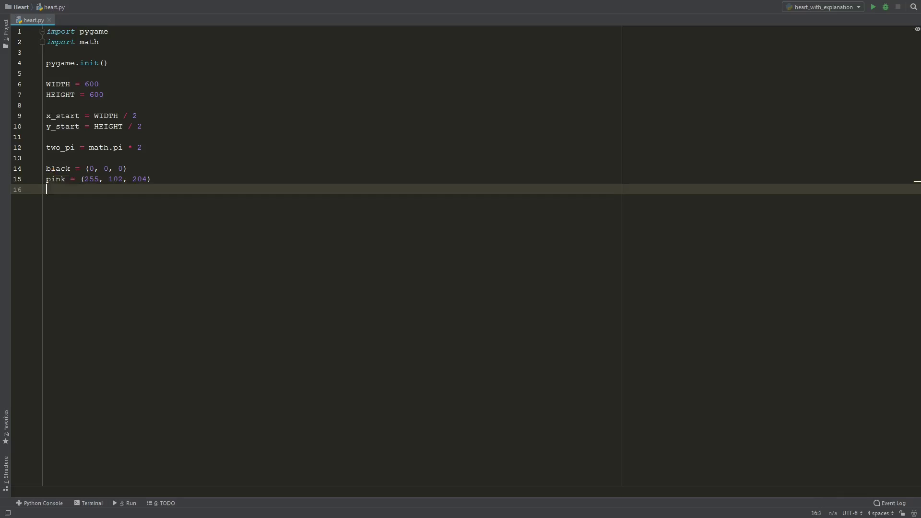
key("Return")
type("screen = ")
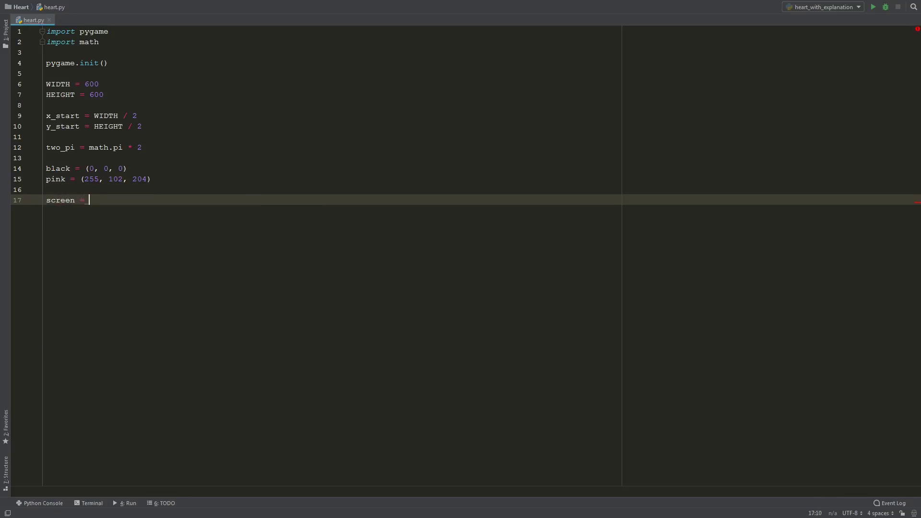
type("pygame.dis")
key("Return")
type(".set_mode")
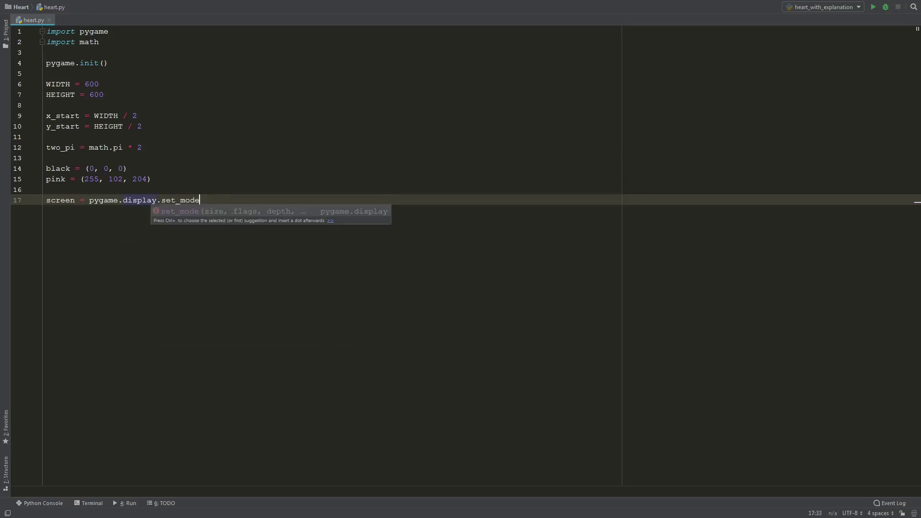
key("Return")
type("(W")
key("Return")
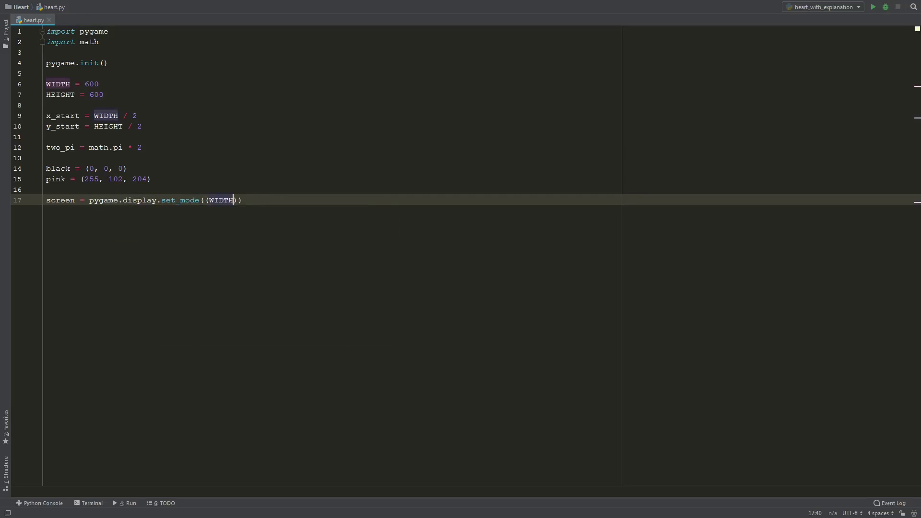
type(", H")
key("Return")
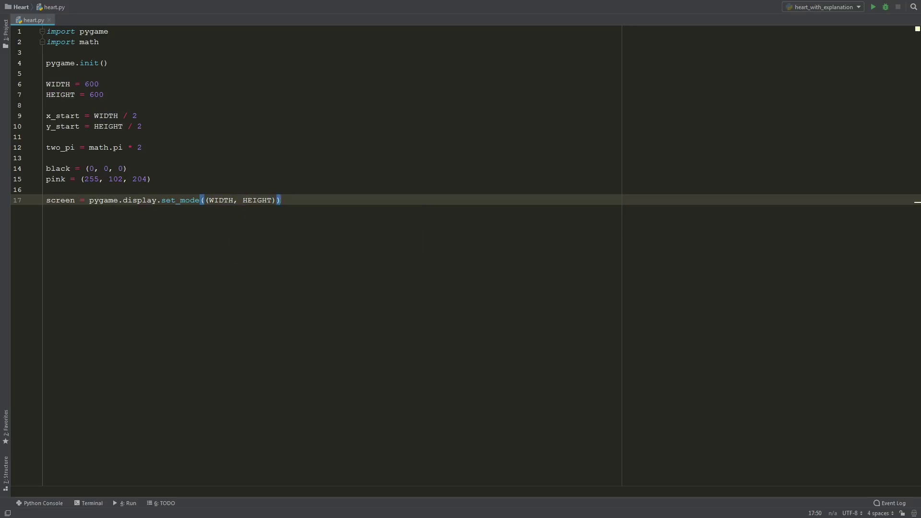
Add display_surface from set_mode and set the window caption to 'Heart'
key("End")
key("Return")
key("Return")
type("display_surface = pygame.")
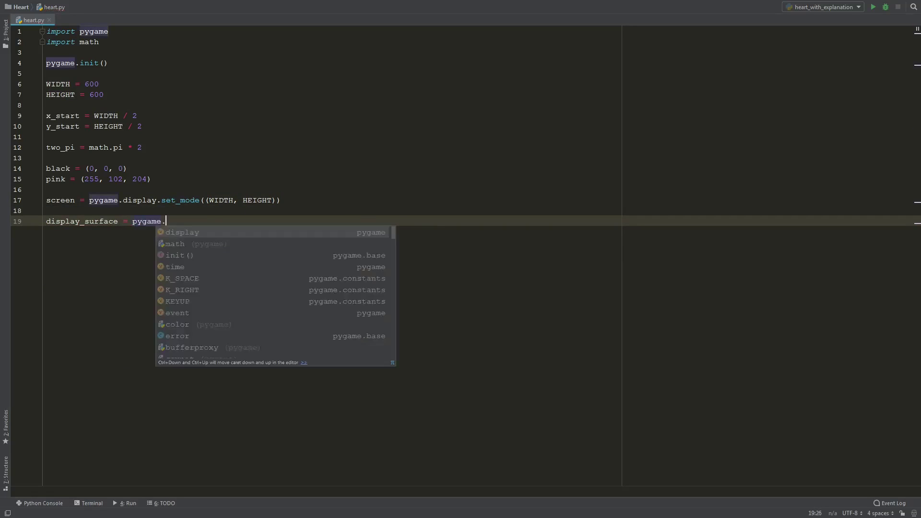
type("display.set_mode((WIDTH, ")
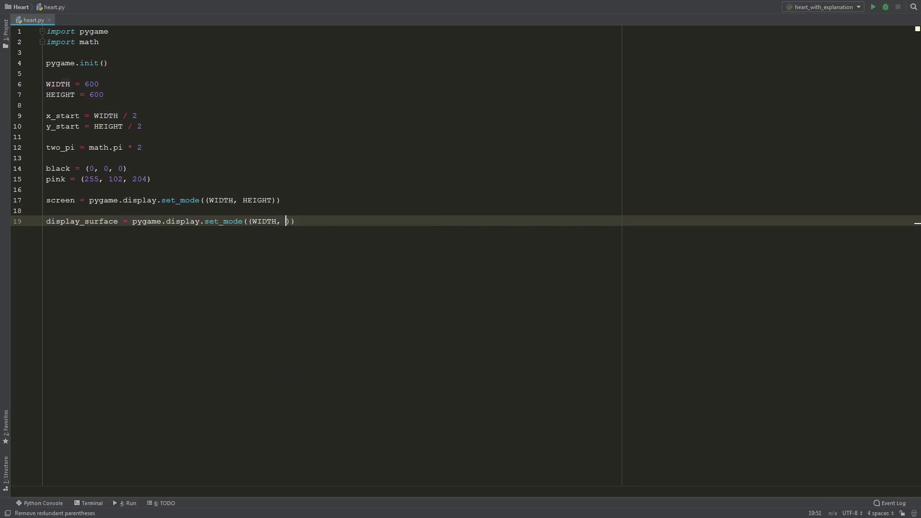
type("HEIGHT")
key("End")
key("Return")
type("pygame.display.")
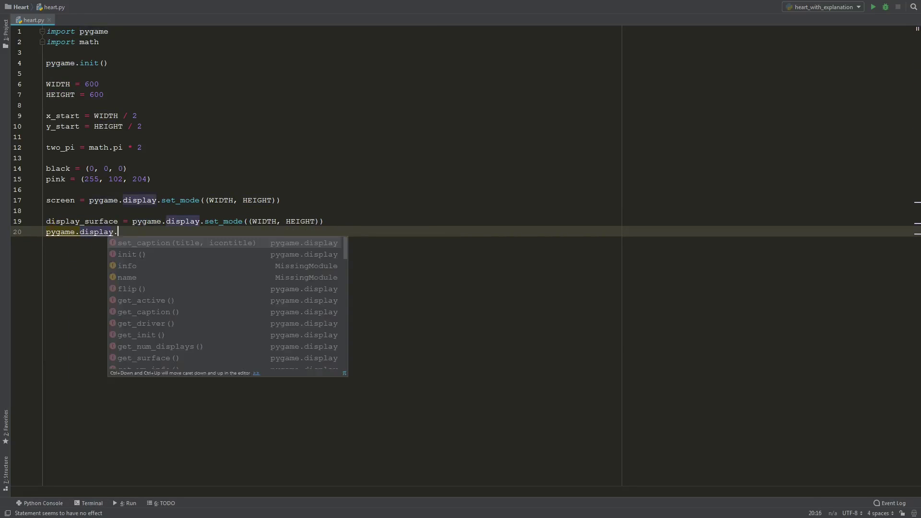
type("set_caption")
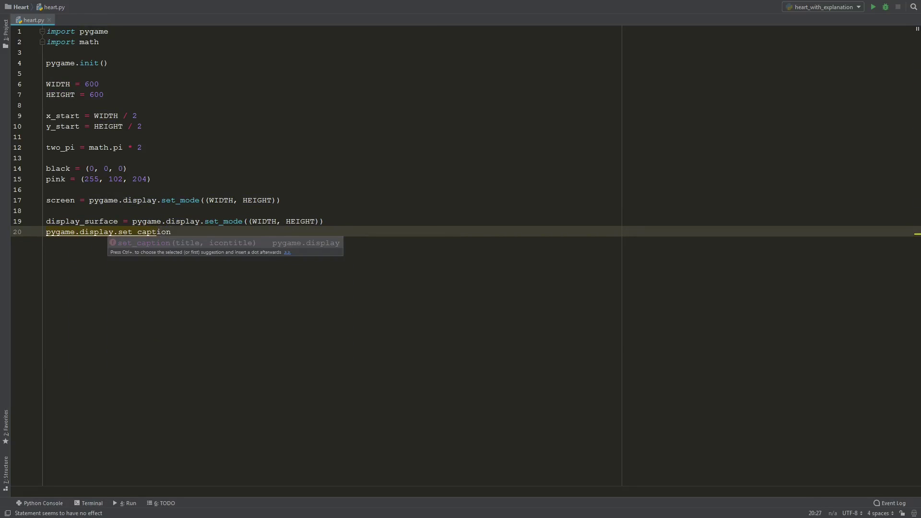
type("('Heart")
key("End")
key("Return")
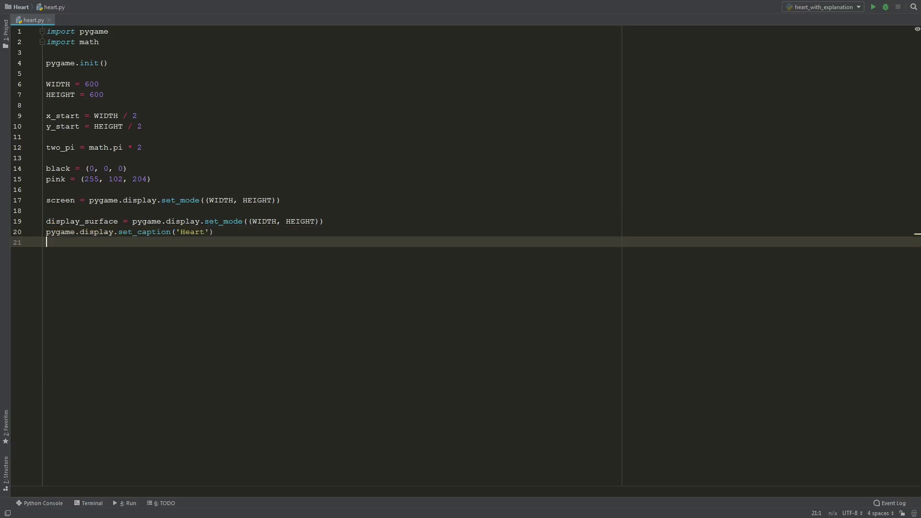
type("font = pygame")
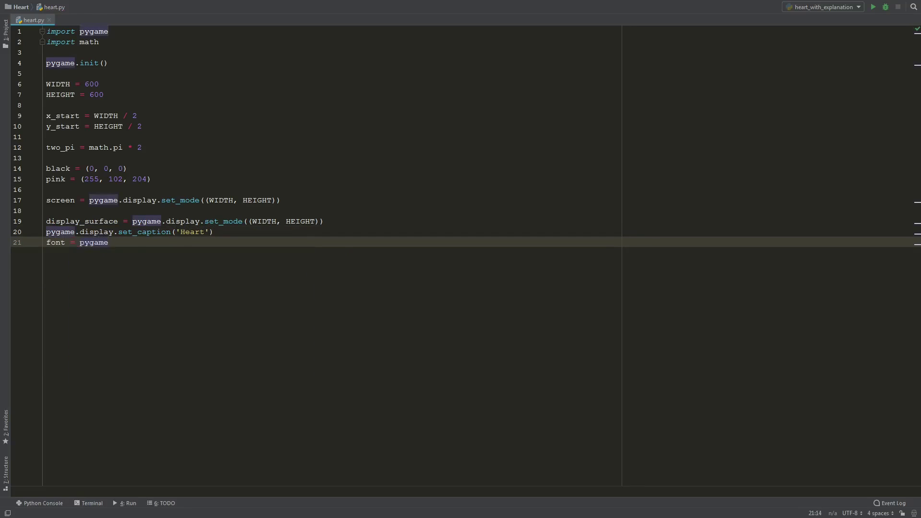
type(".font.Font")
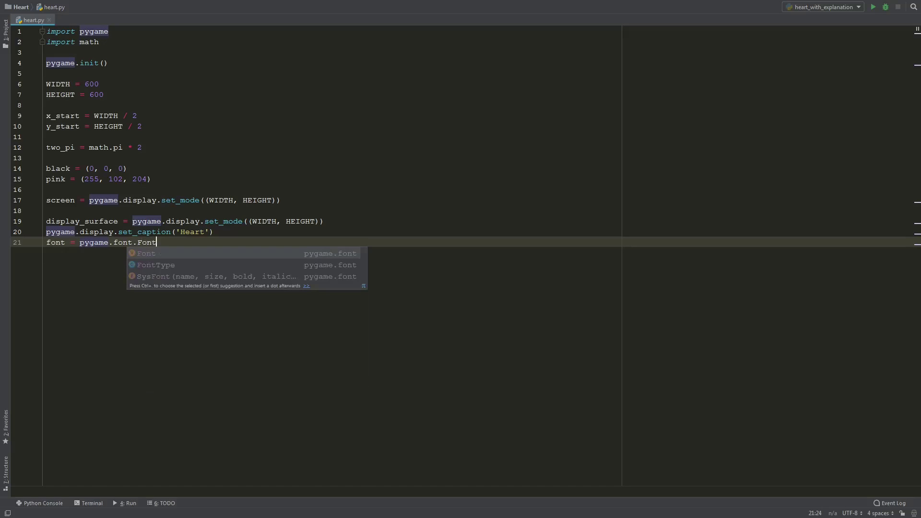
type("('frees")
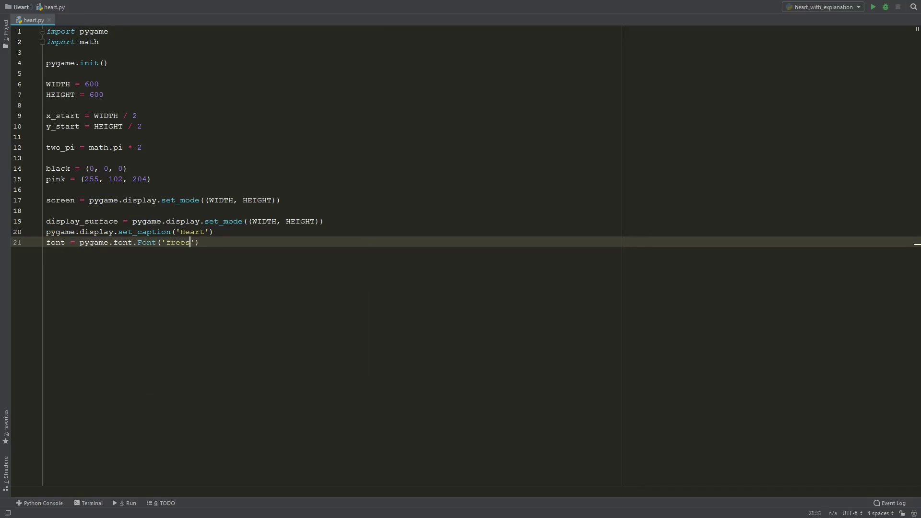
type("ansbold.ttf'")
type(", 16")
type(")")
Add the freesansbold 16-point font, the '*' character, and run = True
key("Return")
key("Return")
type("character")
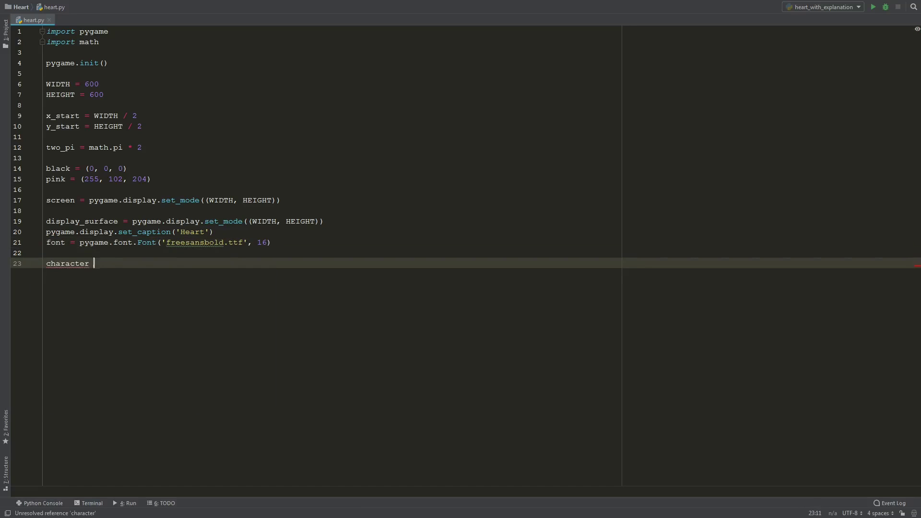
type(" = \"*")
key("Return")
key("Return")
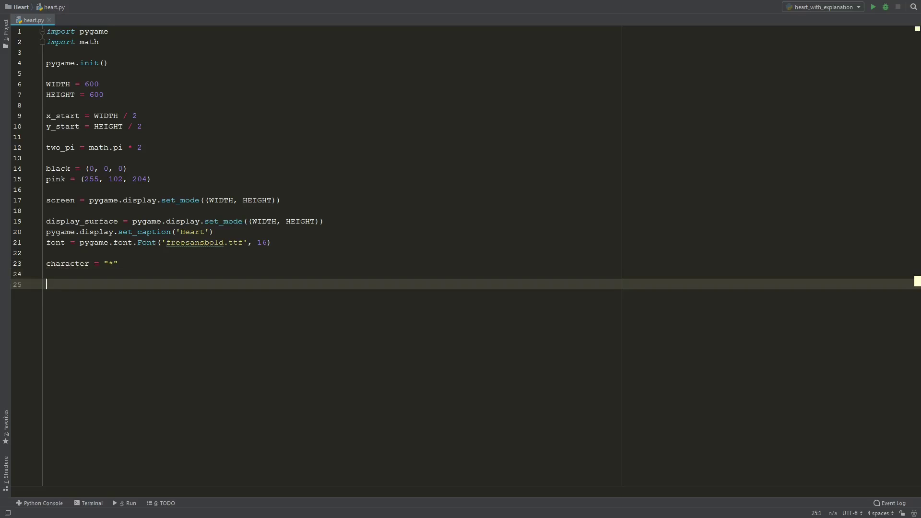
key("Return")
type("run = True")
Write the while run: loop with screen.fill((black)) and run = False on QUIT
key("Return")
type("while run")
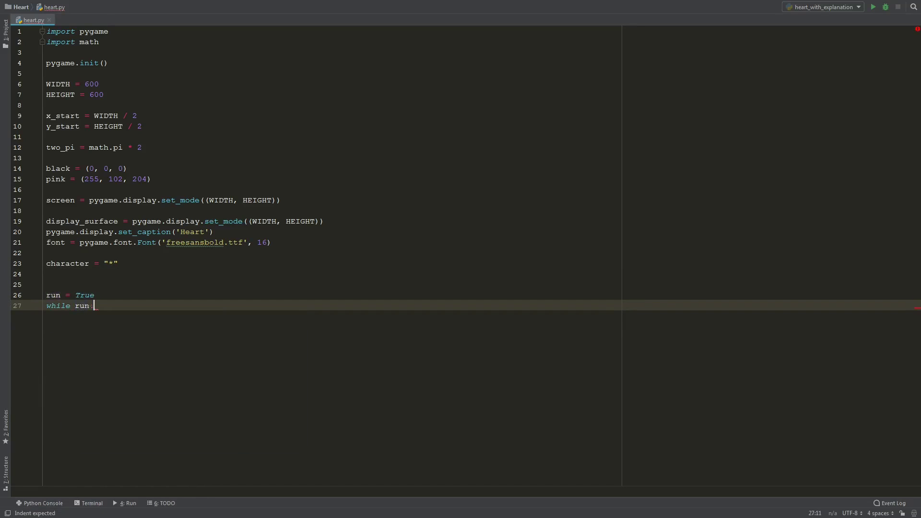
type(":")
key("Return")
type("screen.fill((black")
key("End")
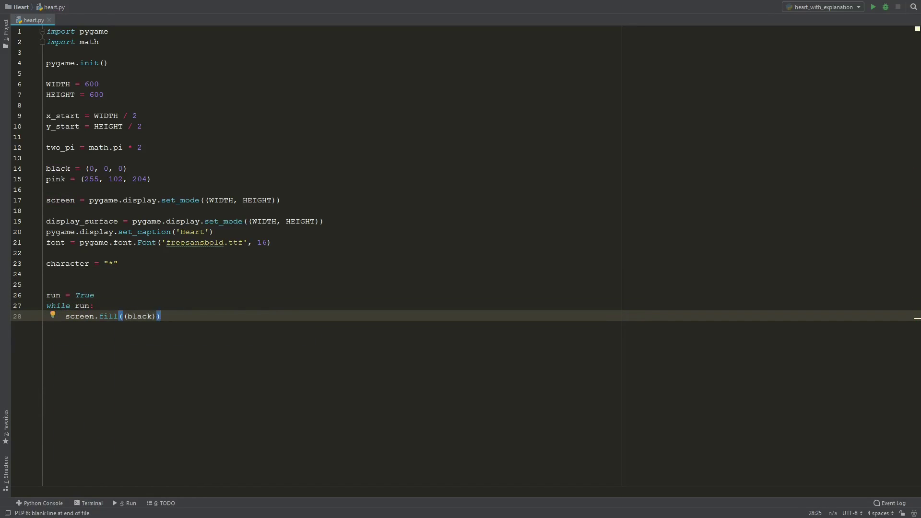
key("Return")
key("Return")
key("Return")
type("for event in pygame.event")
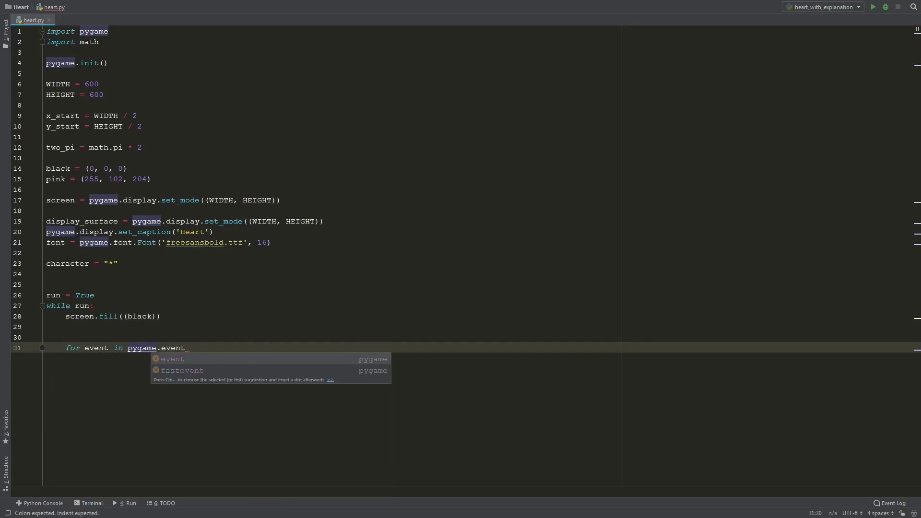
type(".get():")
key("Return")
type("if event.type ==")
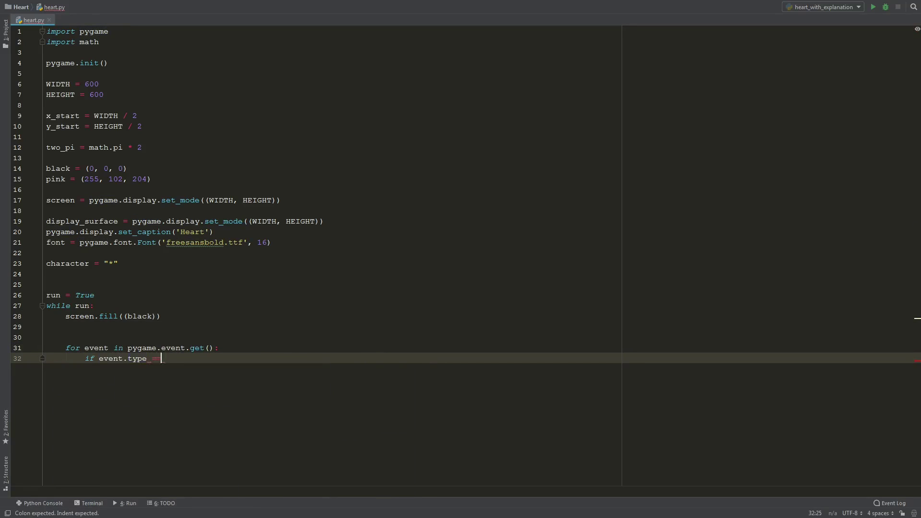
type(" pygame.QUIT:")
key("Return")
type("run = False")
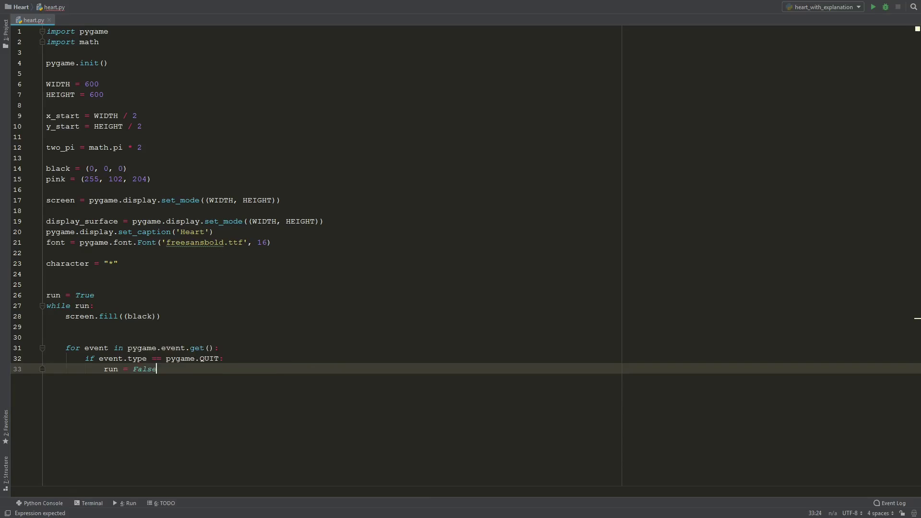
key("Up")
key("Up")
key("Up")
key("Up")
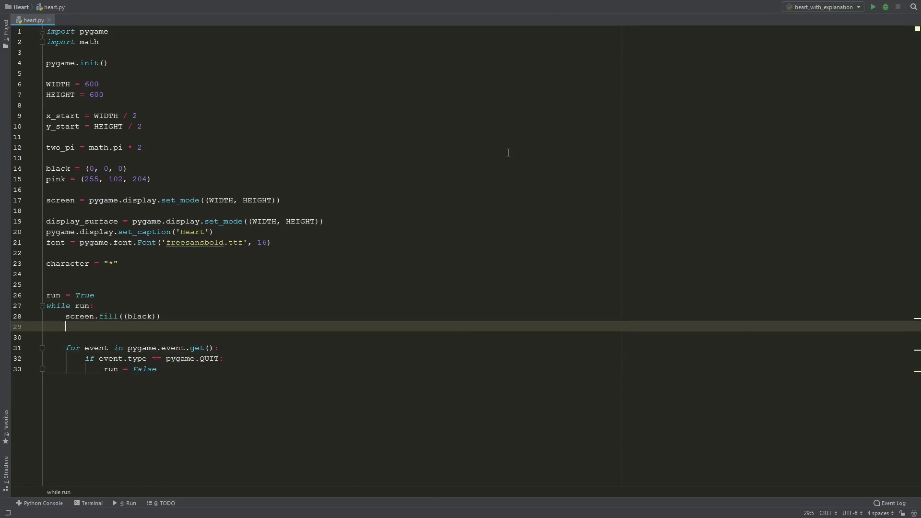
type("while ")
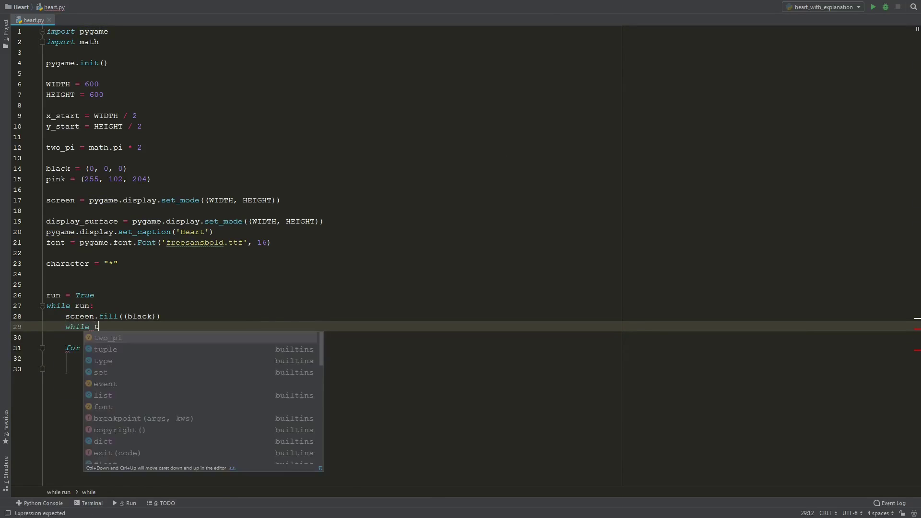
type("t < t")
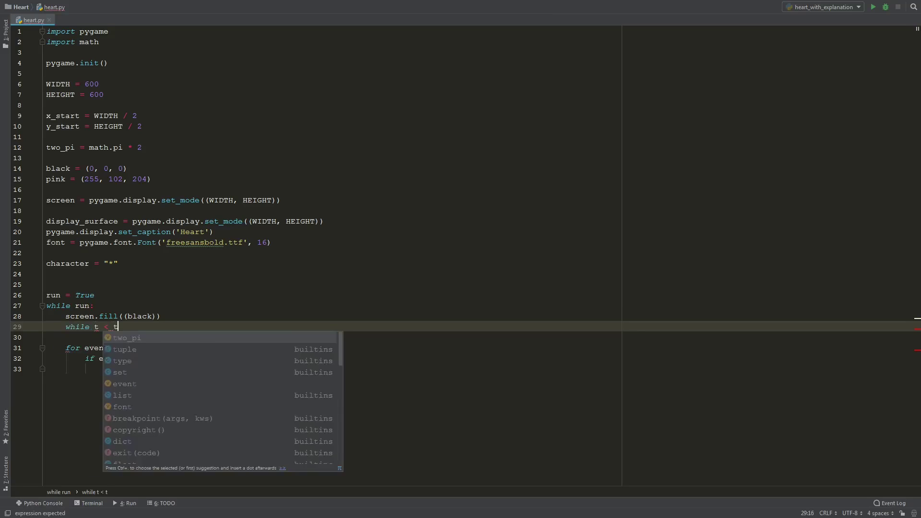
type("w")
Add a while t < two_pi: loop, with t = 0 and r = 15 above it
key("Return")
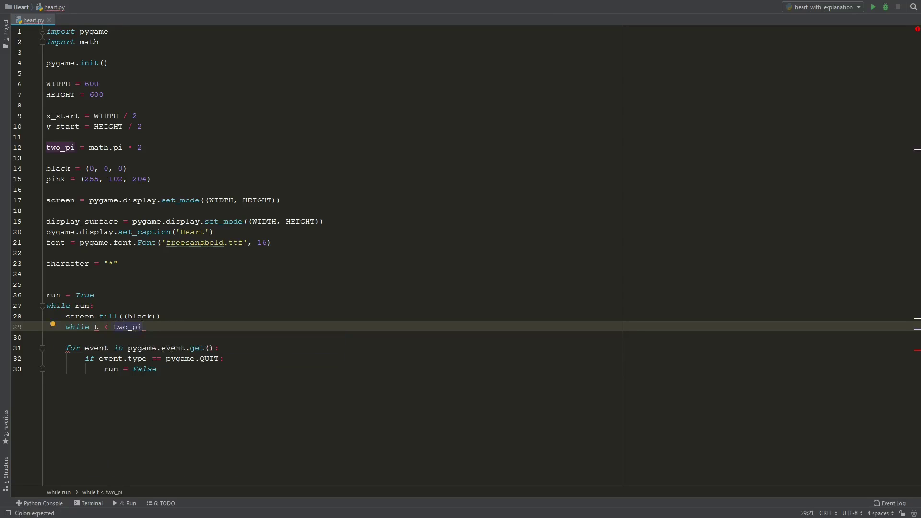
type(":")
key("Up")
key("Up")
key("Up")
key("Return")
type("t = 0")
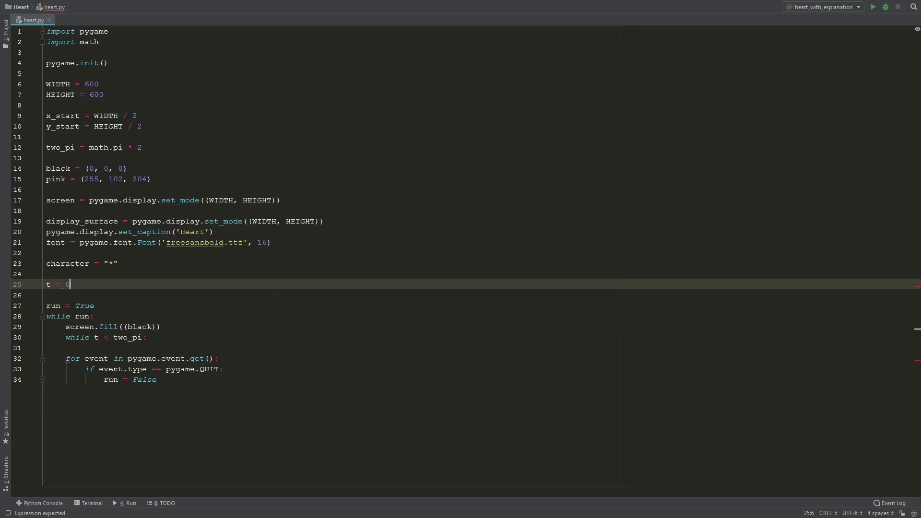
key("Return")
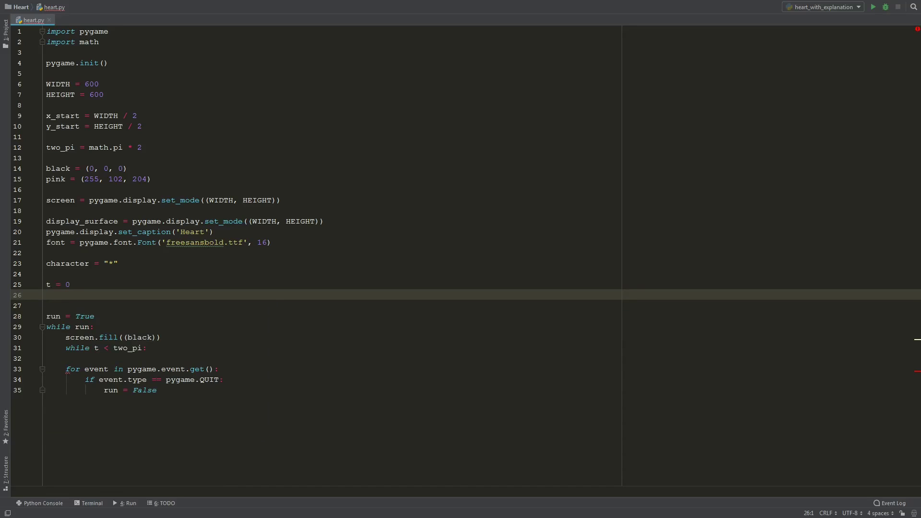
type("r")
key("Down")
key("Down")
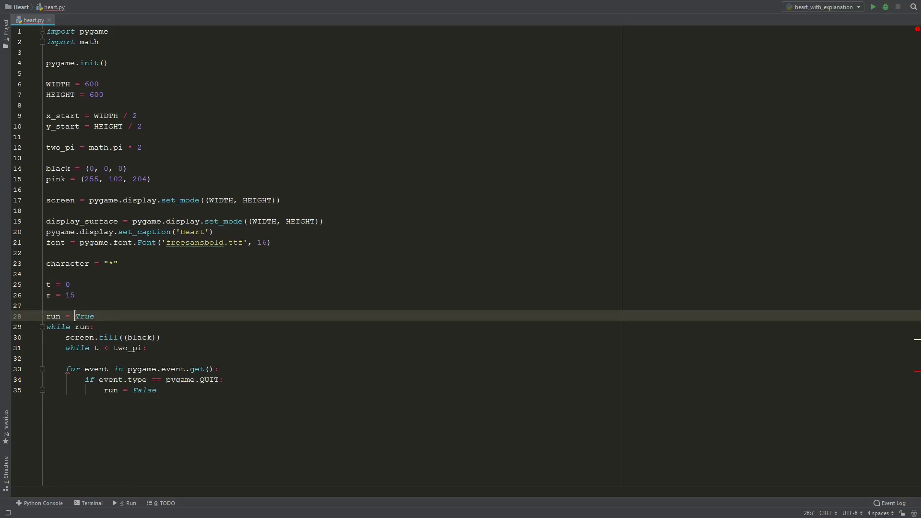
key("Down")
key("Down")
key("Down")
type("x = ")
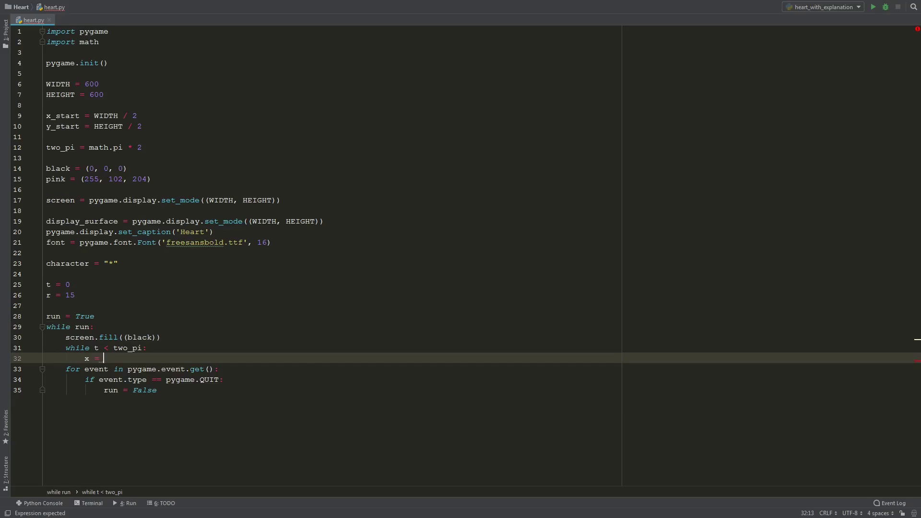
type("x_start + (r * 16 * math.sin(t) ** 3)")
Complete the y equation with its cos(3*t) and cos(4*t) terms, then add heart()
key("Return")
type("y = y_start - (r")
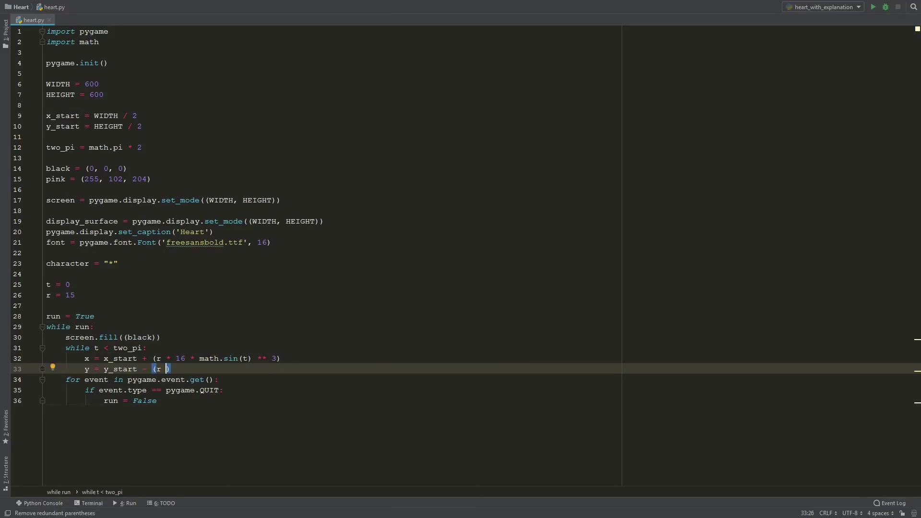
type(" * (13 * math.cos(t) - 5 * math.cos(2 * t) - ")
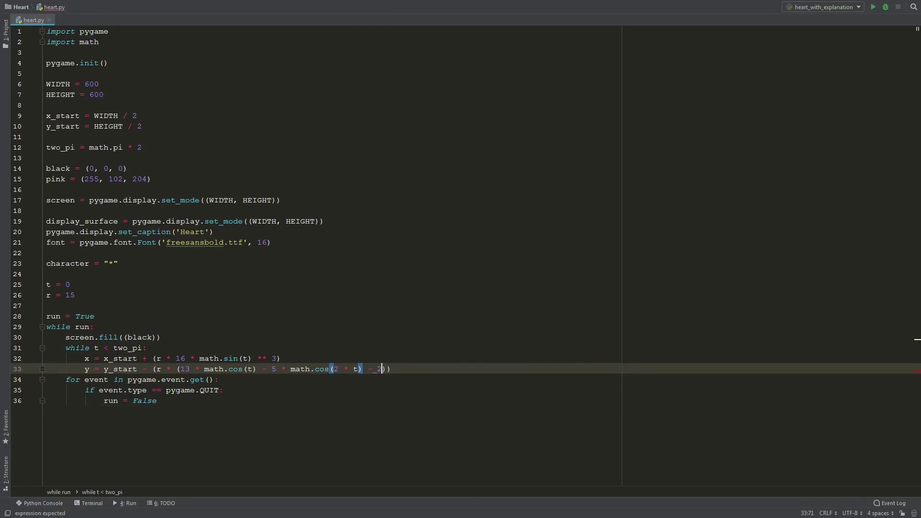
type("2 * math.cos(3 * t) - math.cos(4 * t)))")
key("Return")
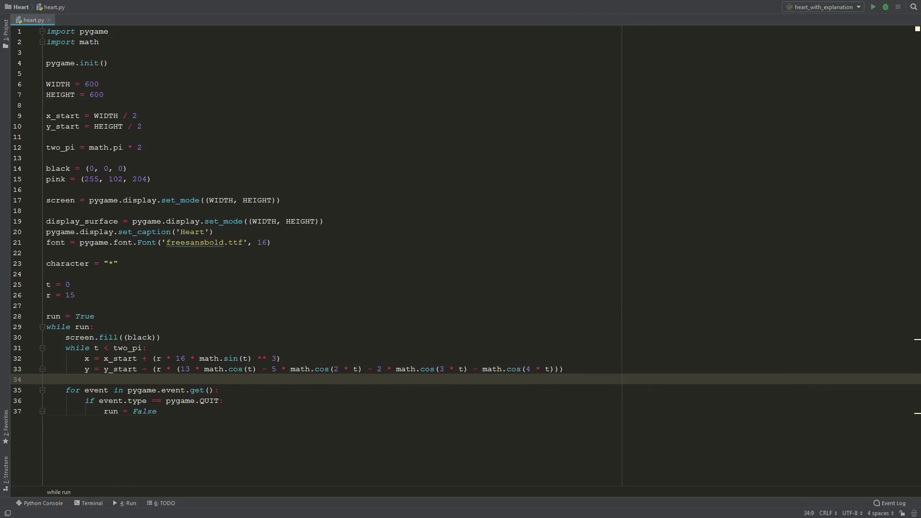
type("heart()")
Write heart(char, x_value, y_value): render char in pink, blit it at (x_value, y_value)
key("Up")
key("Up")
key("Up")
key("Return")
key("Return")
key("Return")
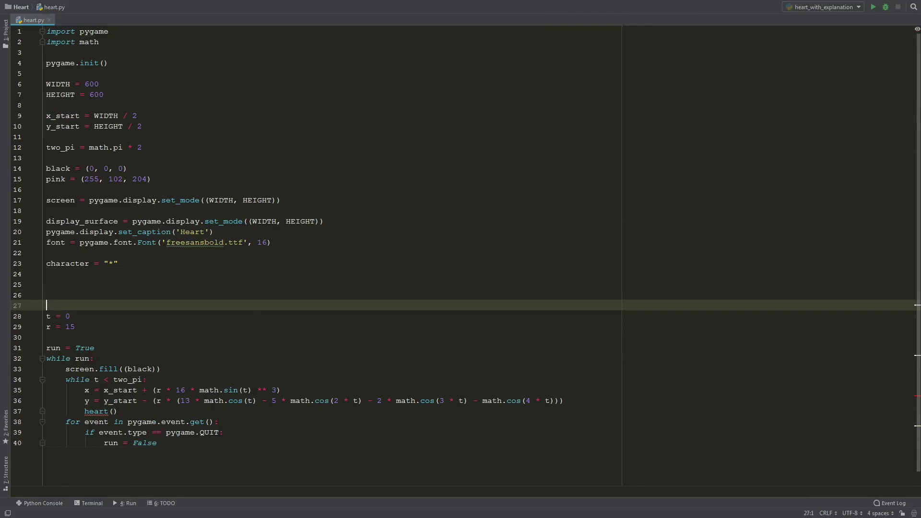
key("Up")
type("def heart(char")
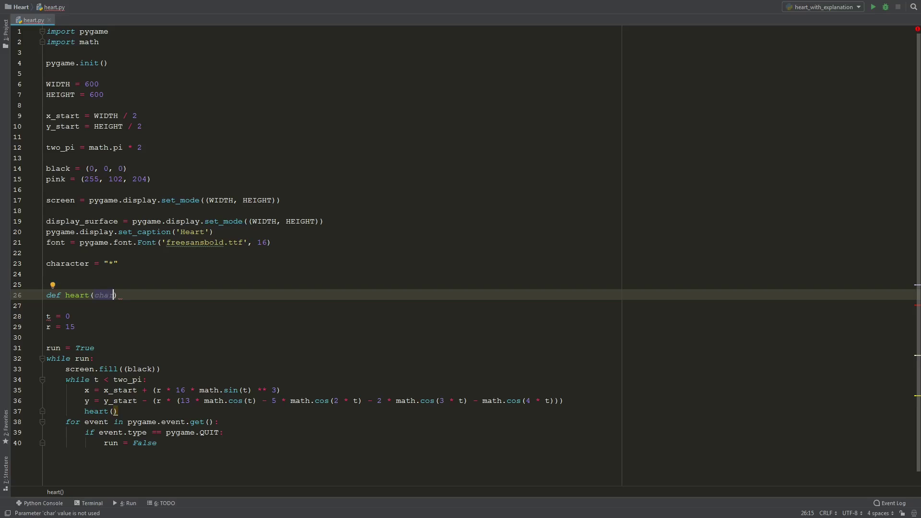
type(", x_value, y_va")
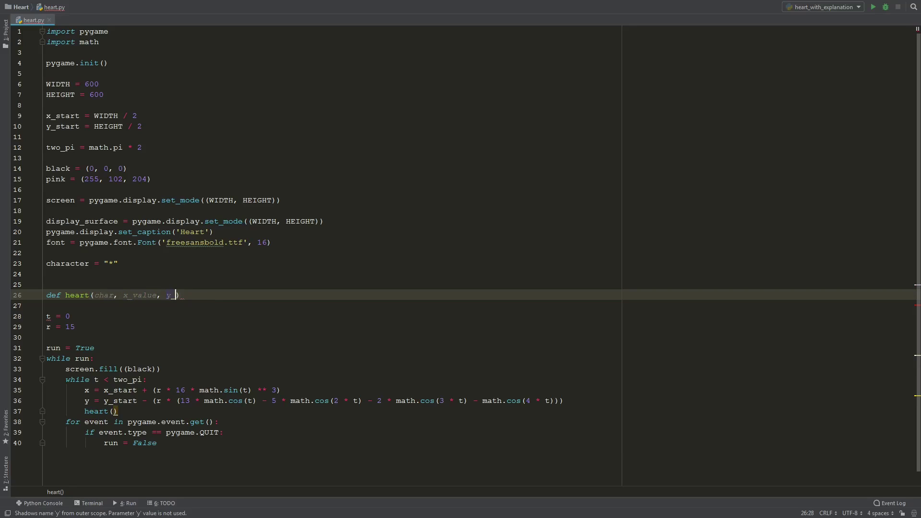
type("lue):")
key("Return")
type("text")
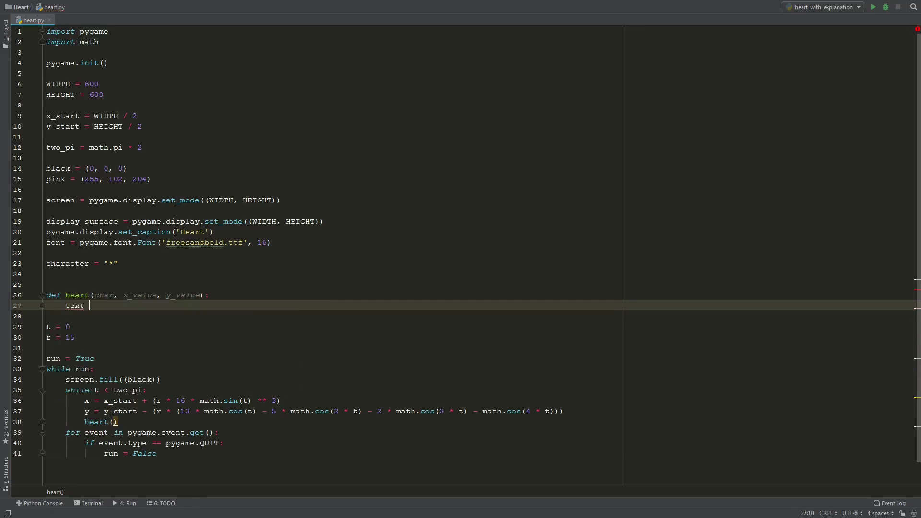
type(" = font.render")
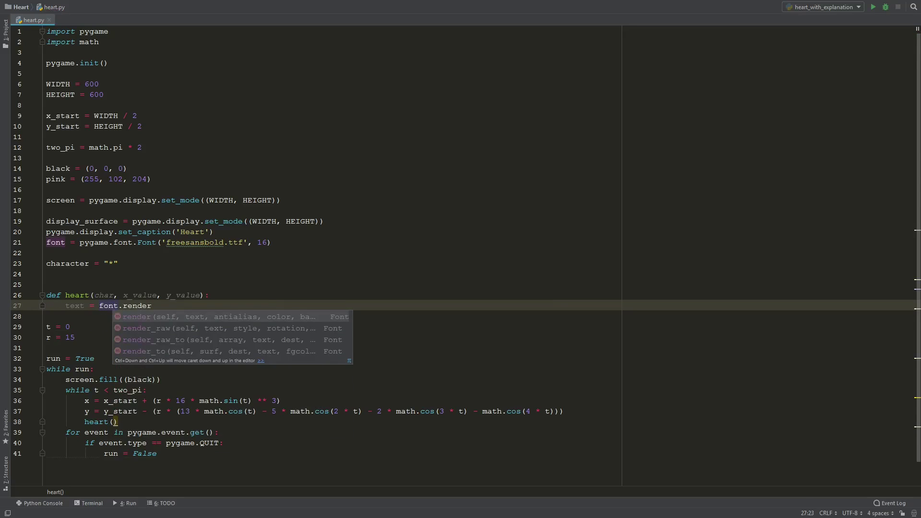
type("(str")
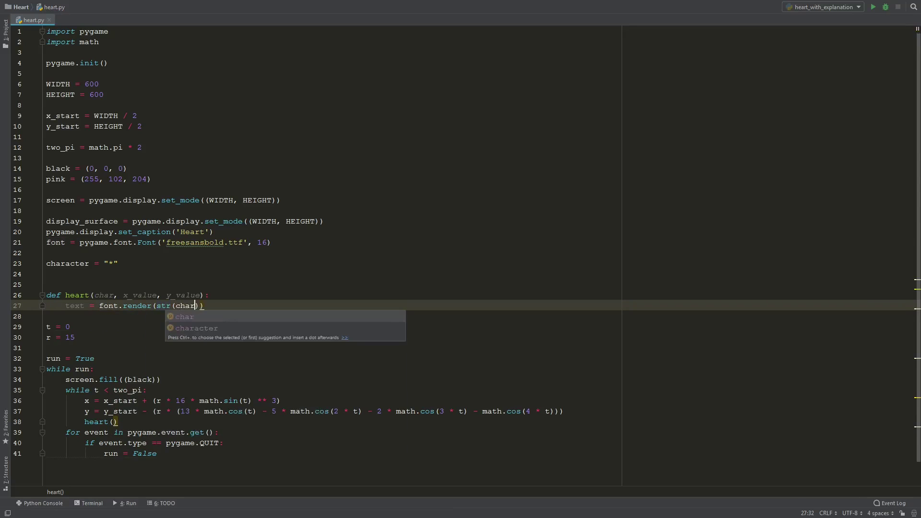
type("(char), True")
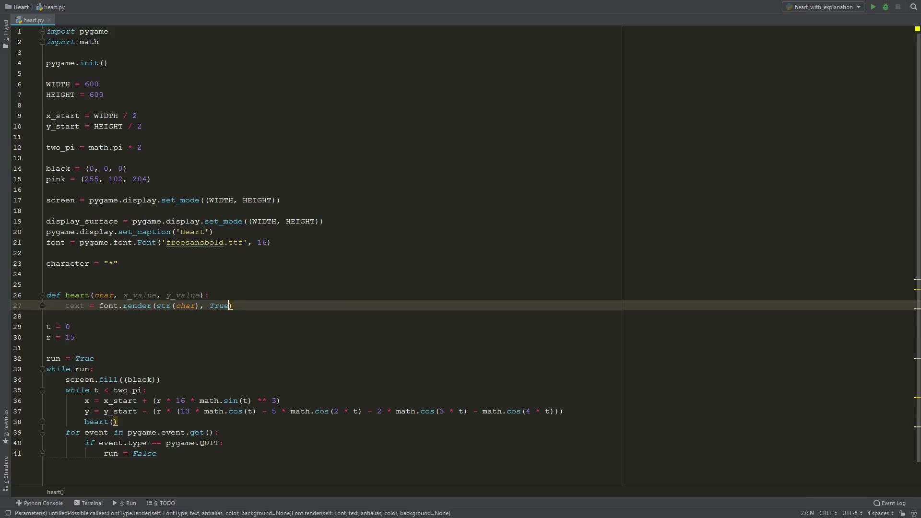
type(", pink)")
key("Return")
type("display")
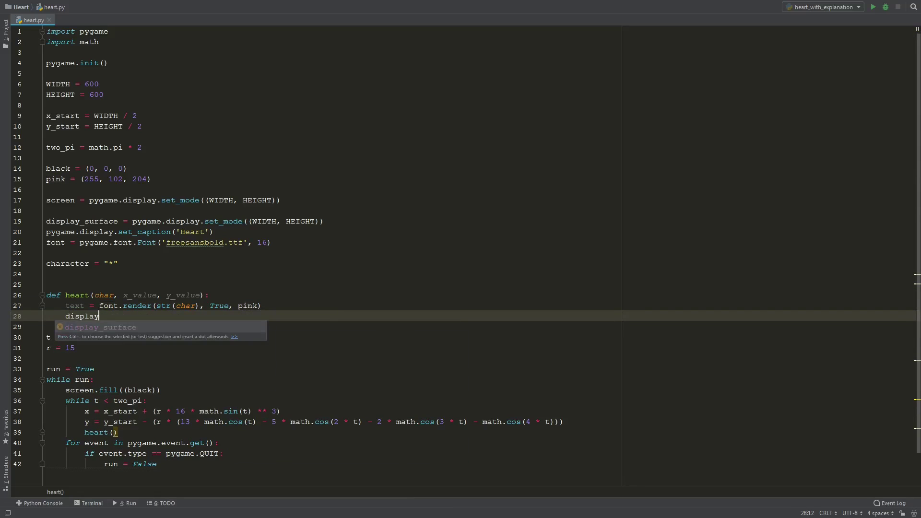
key("Return")
type(".blit(")
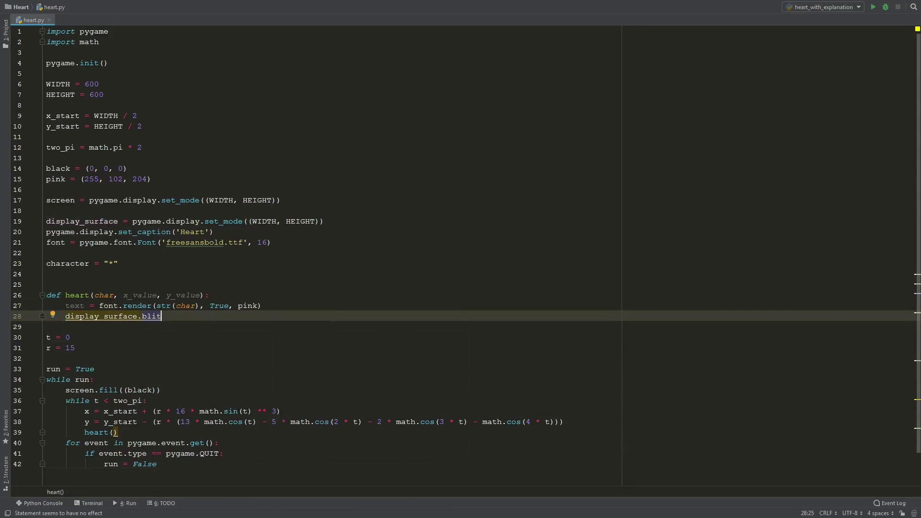
type("text, (x")
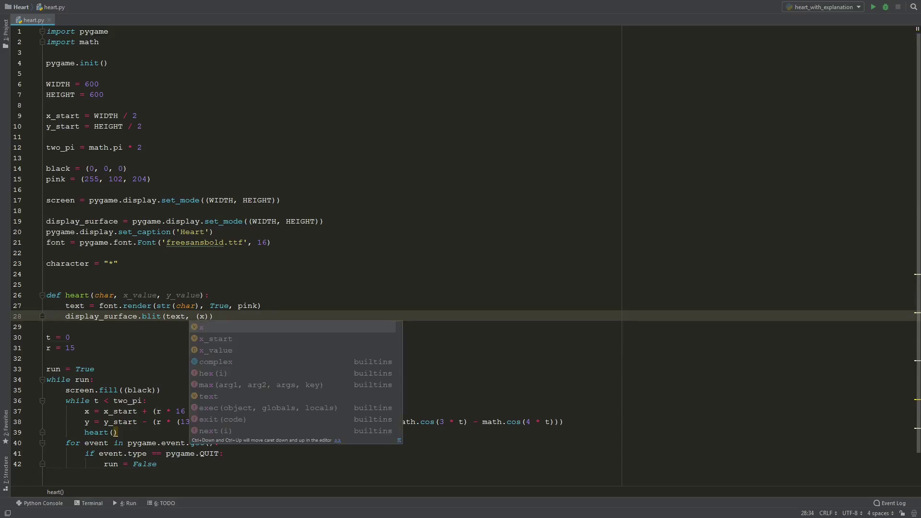
key("Return")
type(", y_")
key("Return")
key("Down")
key("Down")
key("Down")
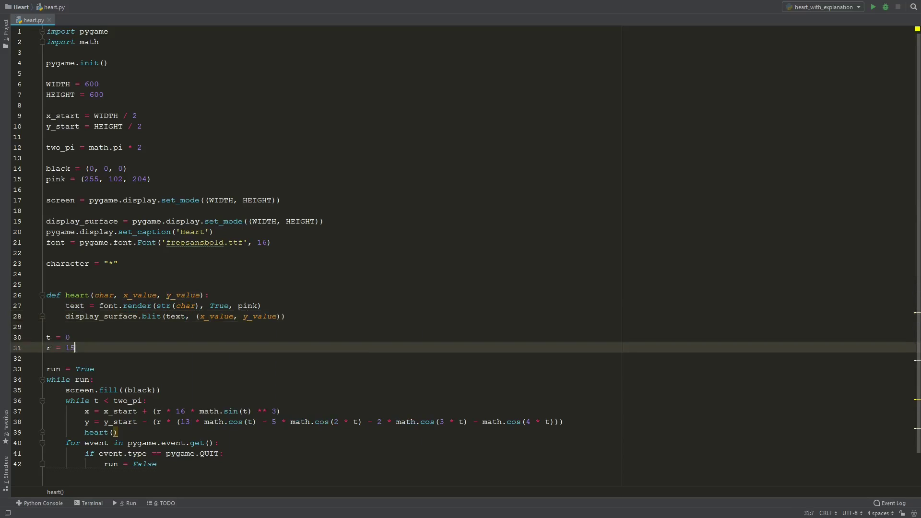
key("Down")
key("Down")
key("Down")
key("Down")
Call heart(character, x, y), then add pygame.time.wait(100), display.update() and t += 0.05
key("Left")
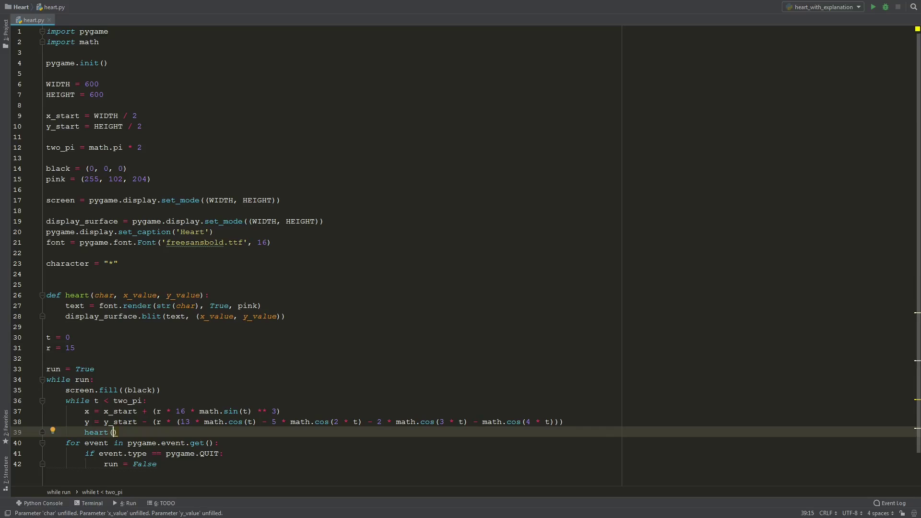
type("c")
key("Return")
type(", ")
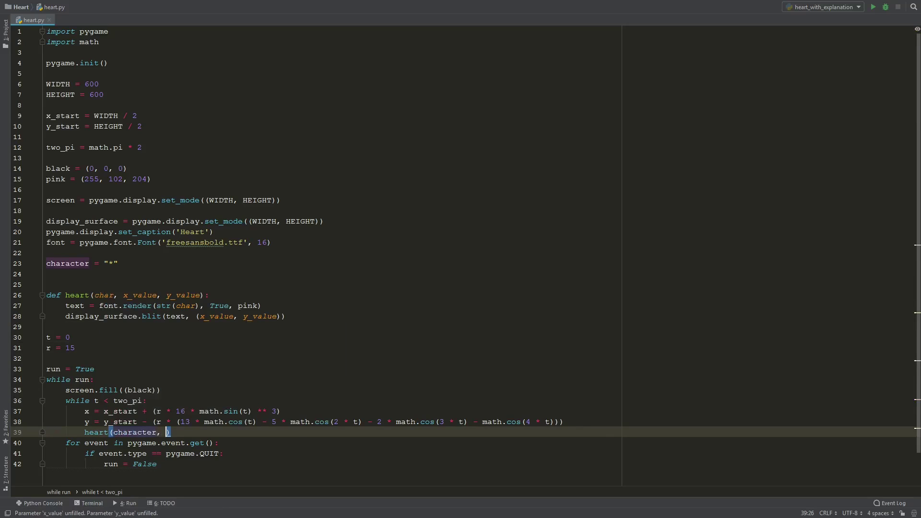
type("x, y")
key("Escape")
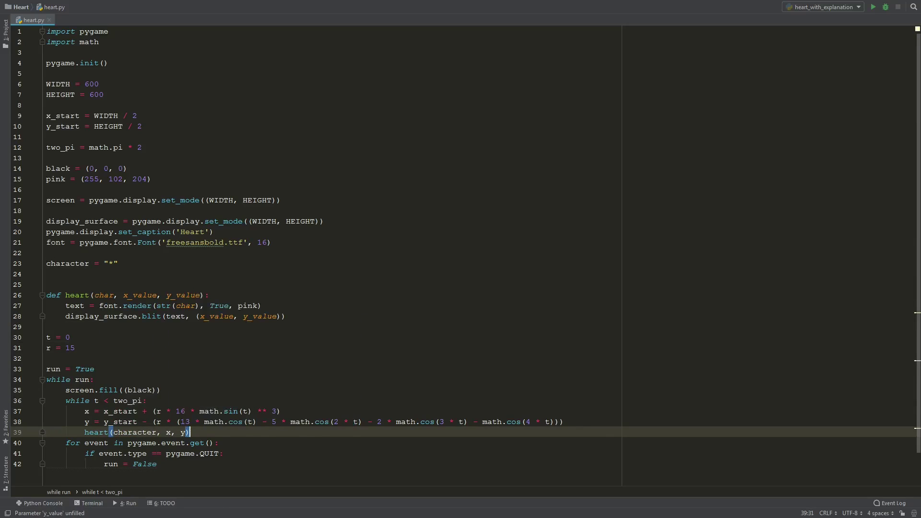
key("End")
key("Return")
type("pyga")
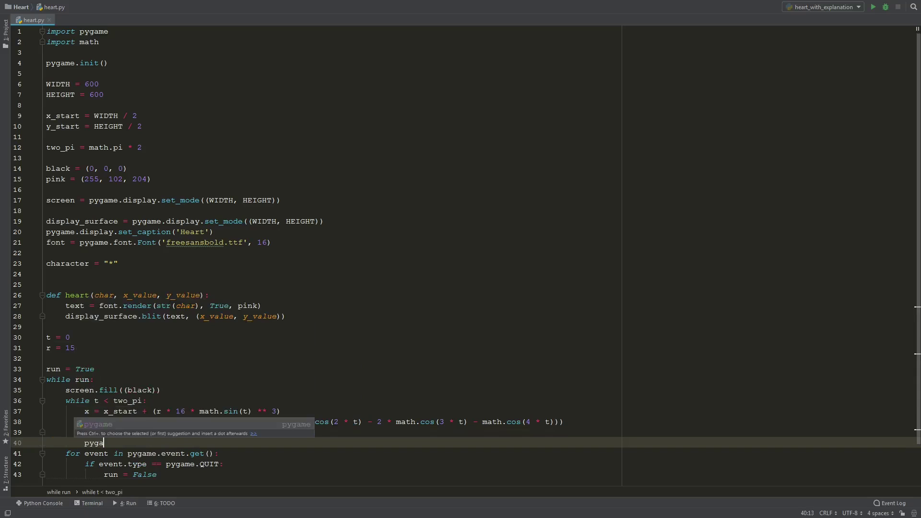
type("me")
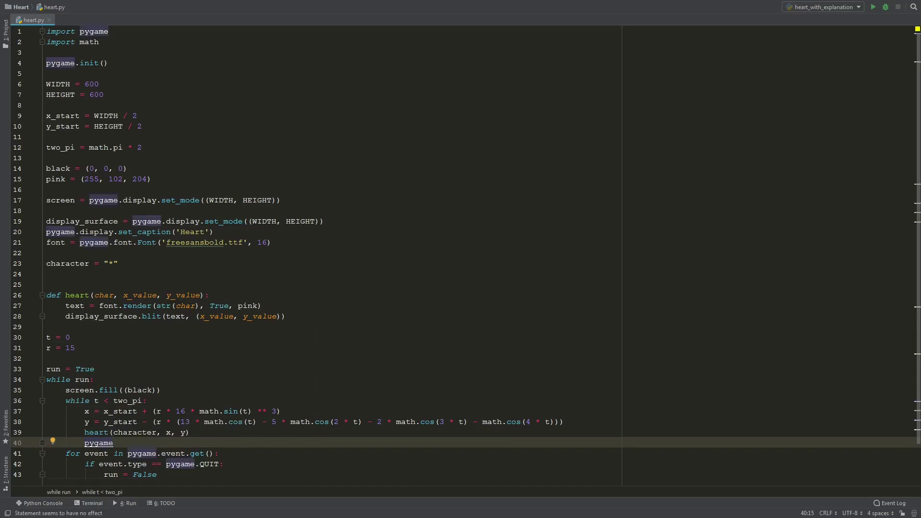
type(".time.")
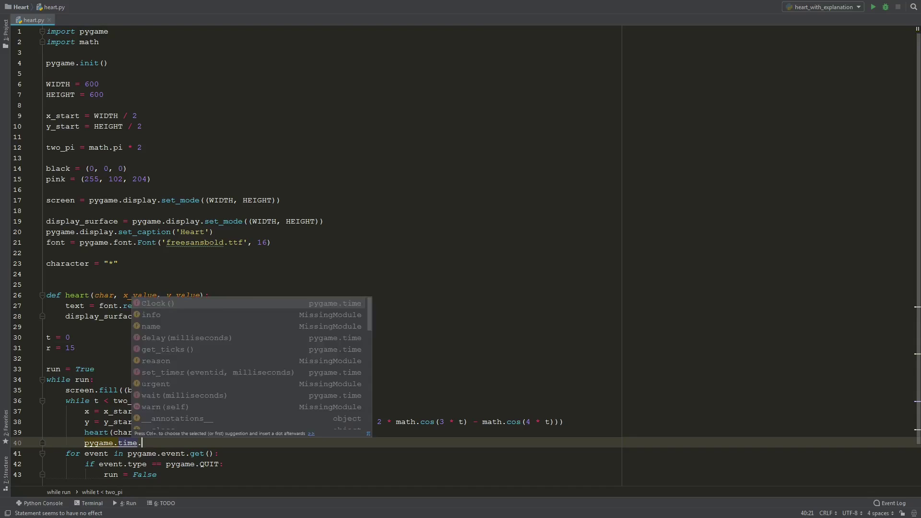
type("wait")
type("(100")
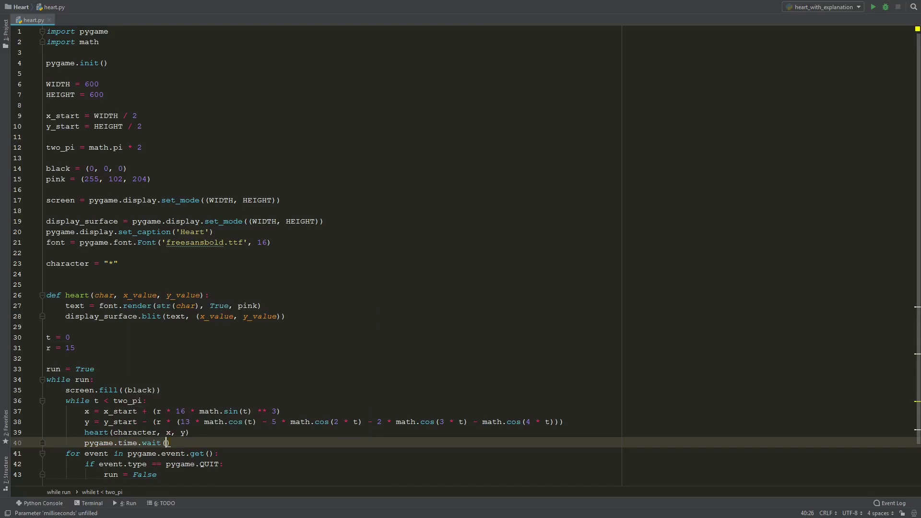
type(")")
key("Return")
type("pygame.display")
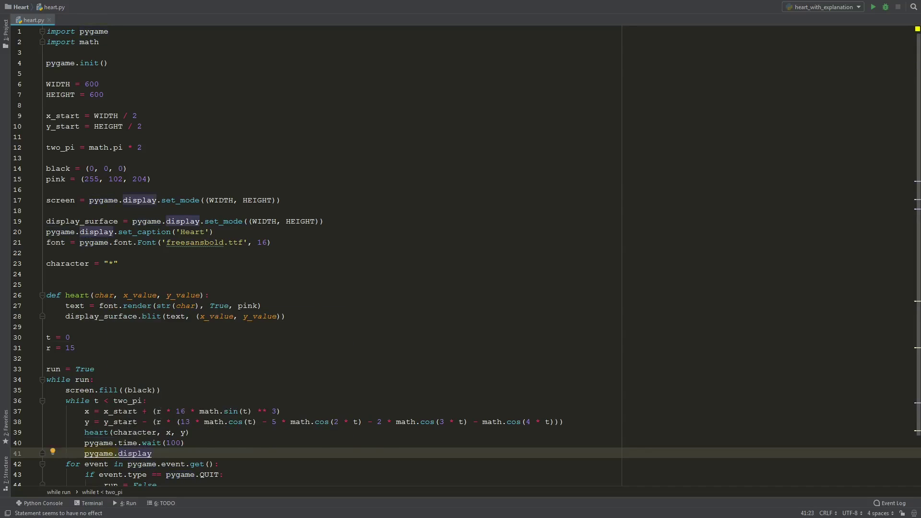
type(".update()")
key("Return")
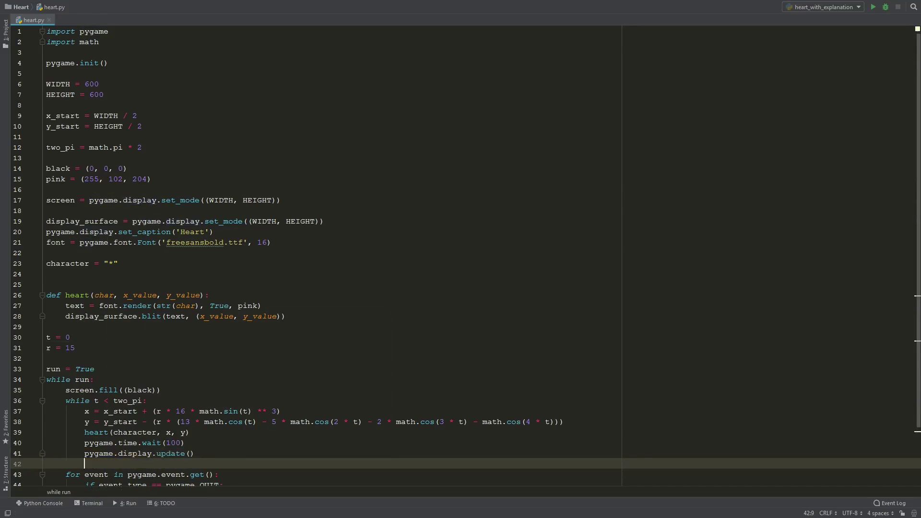
type("t += ")
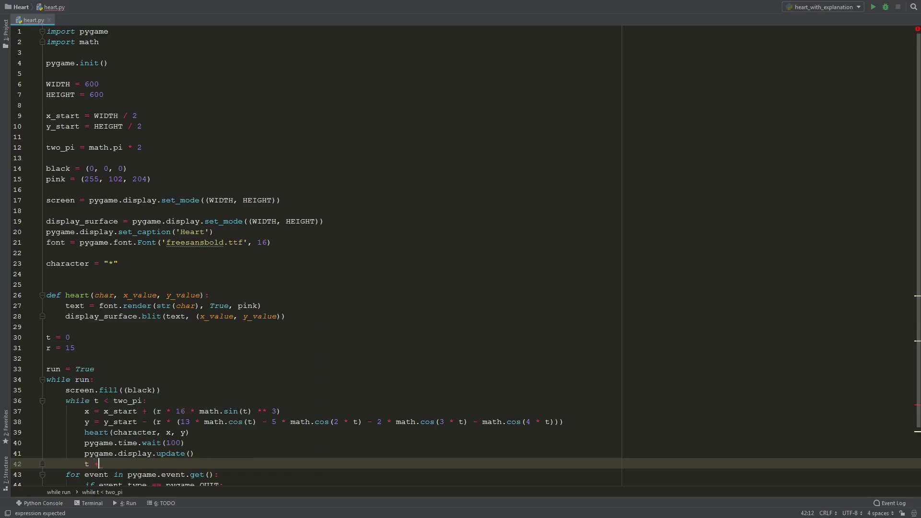
type("0.")
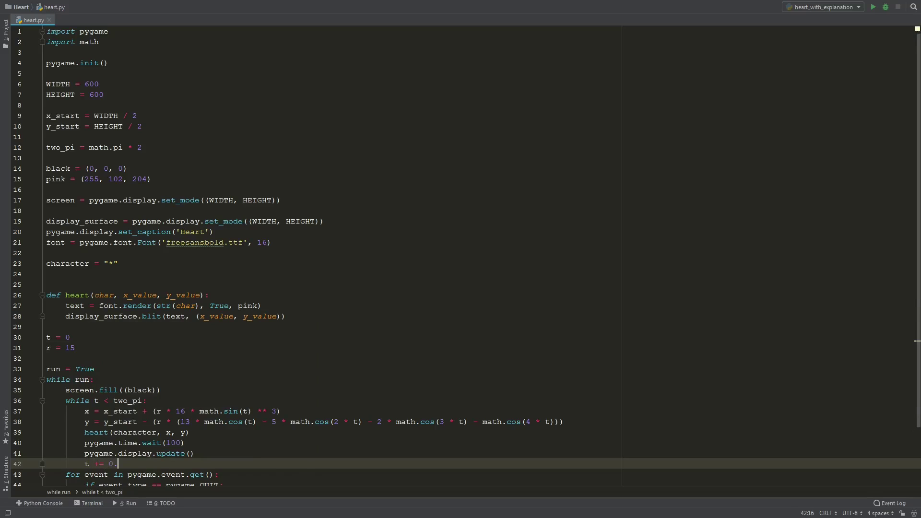